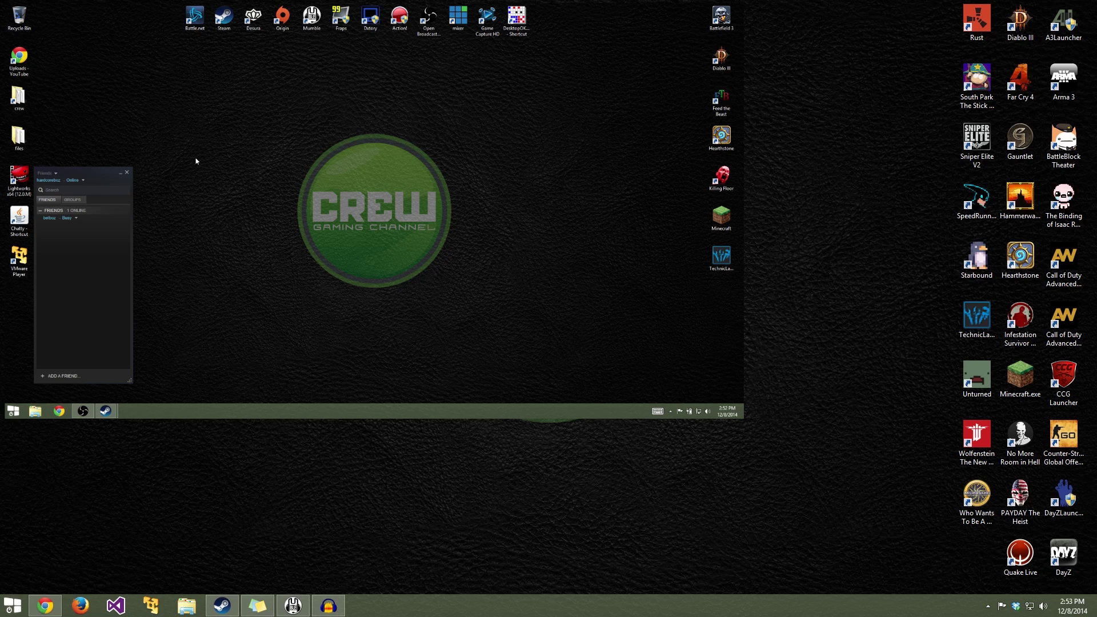
# Bring the Steam library window up from the taskbar, shift it right, and open Settings at Account.
pyautogui.moveTo(114, 416)
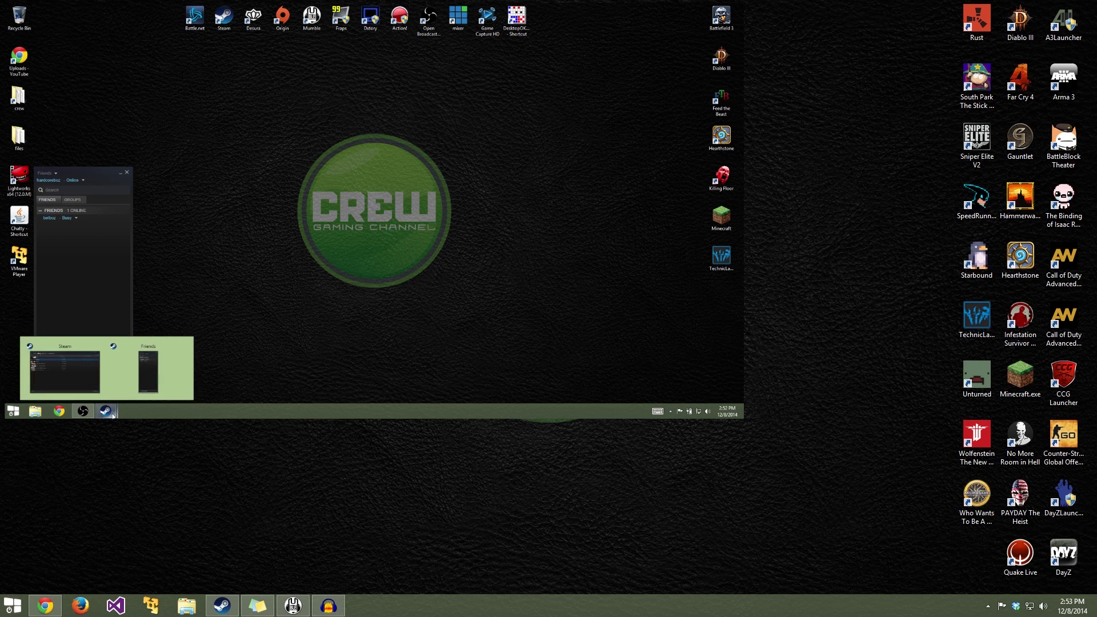
pyautogui.click(109, 385)
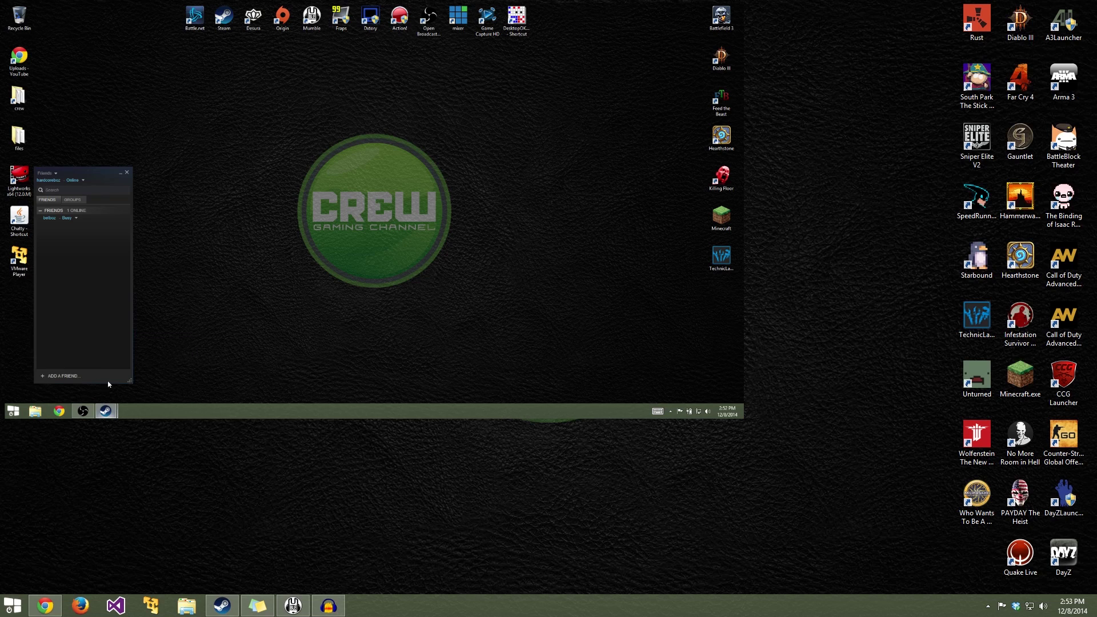
pyautogui.moveTo(109, 411)
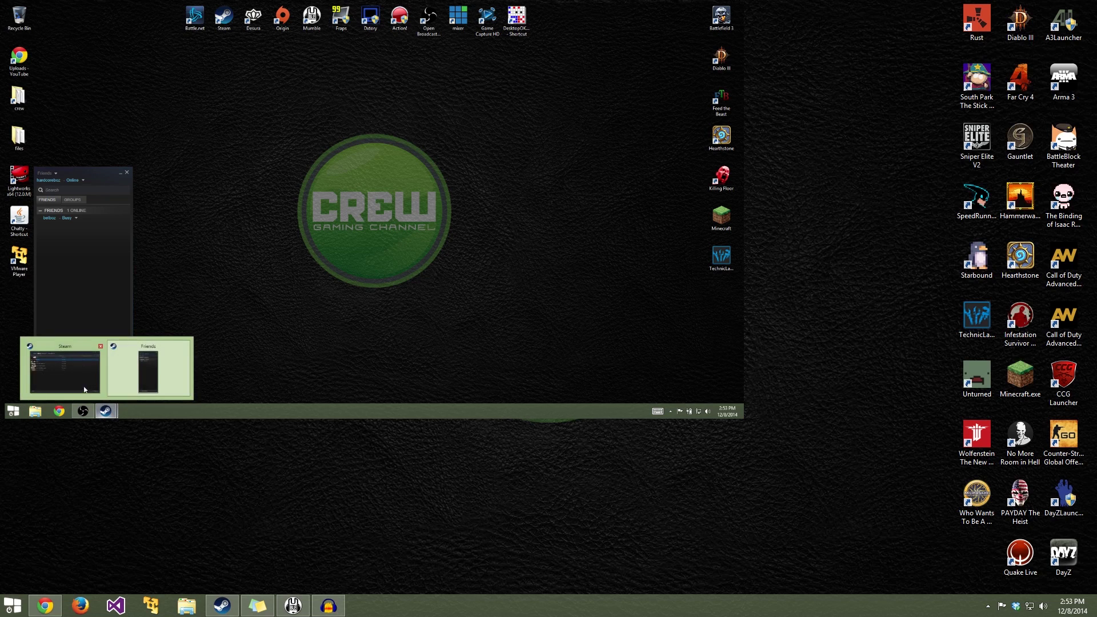
pyautogui.click(101, 351)
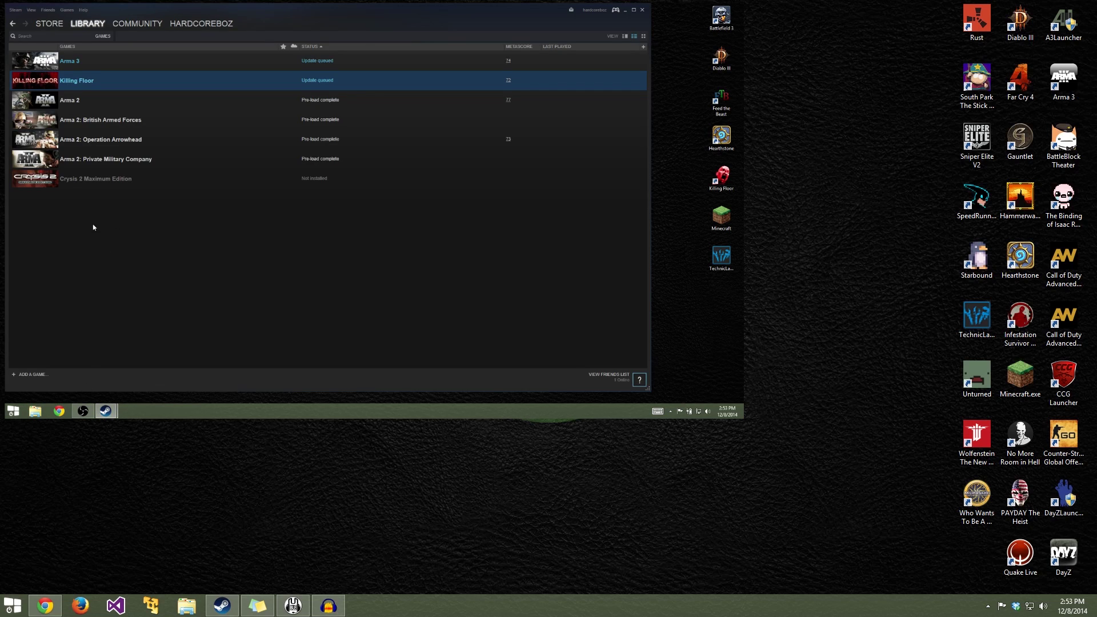
pyautogui.moveTo(157, 12); pyautogui.dragTo(173, 16)
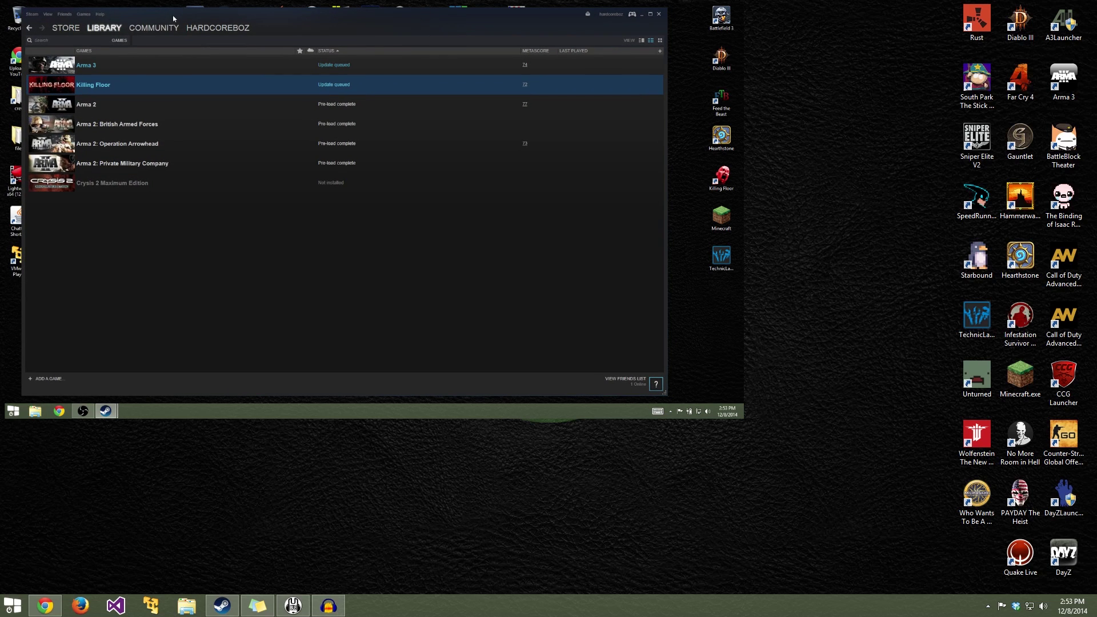
pyautogui.click(32, 14)
pyautogui.click(55, 59)
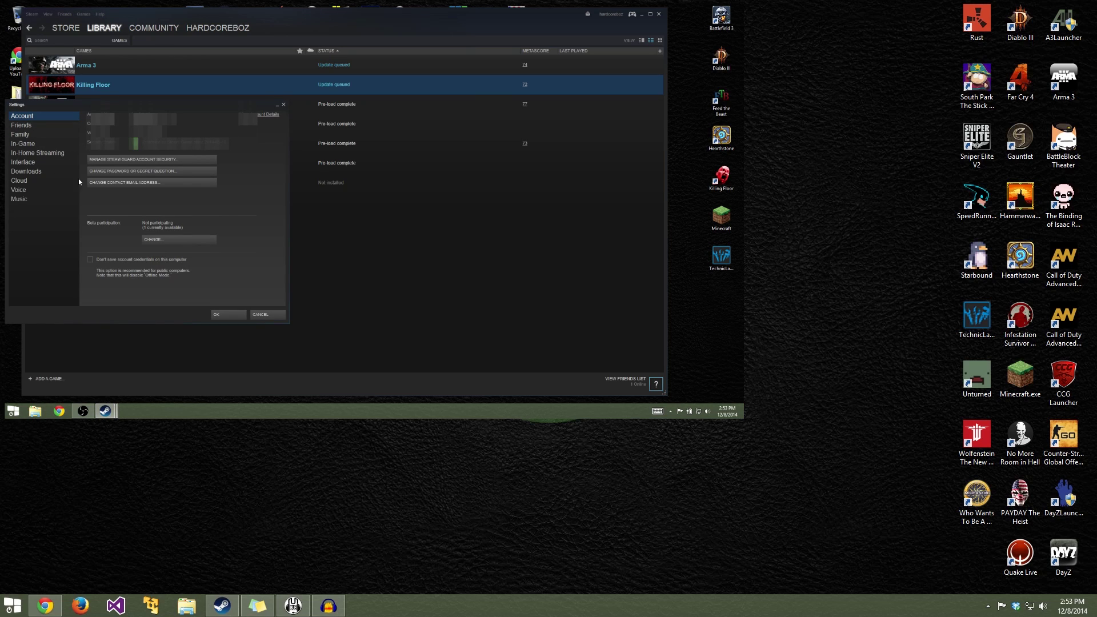
# Change Beta participation to the Steam Beta Update program and confirm with OK.
pyautogui.click(160, 241)
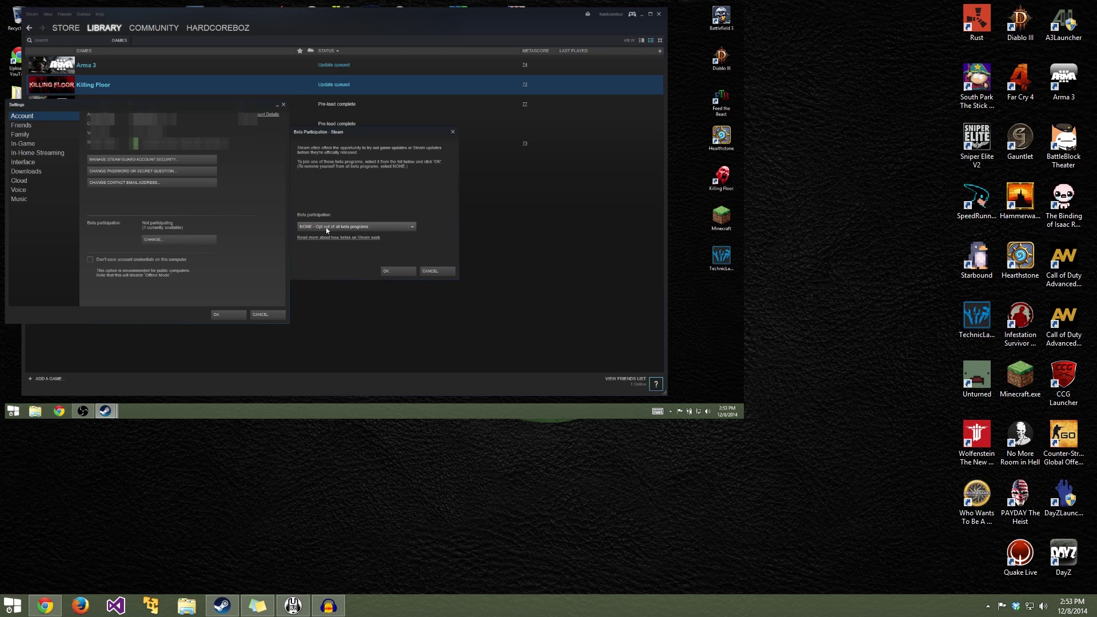
pyautogui.click(327, 228)
pyautogui.click(331, 245)
pyautogui.click(399, 271)
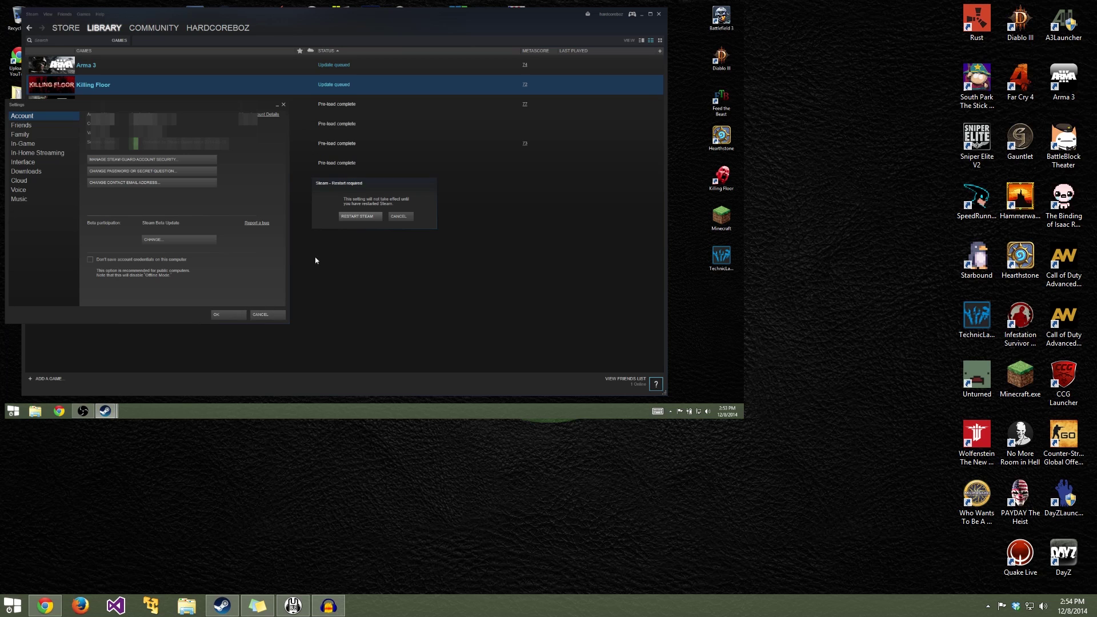
# Restart Steam so the Steam Beta Update client takes effect.
pyautogui.click(361, 217)
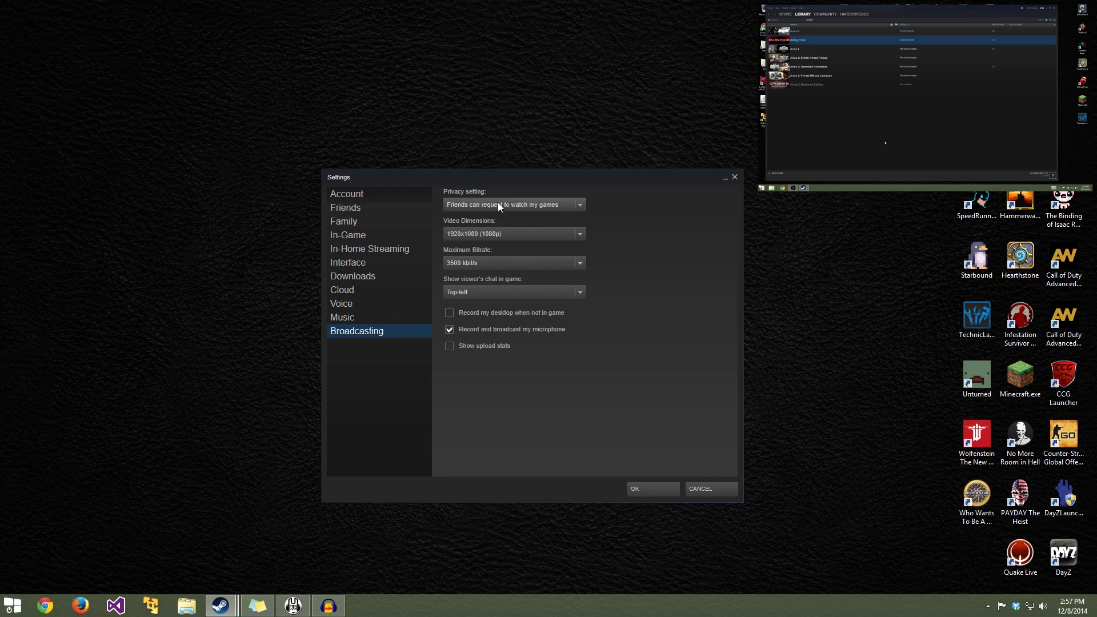
pyautogui.click(457, 199)
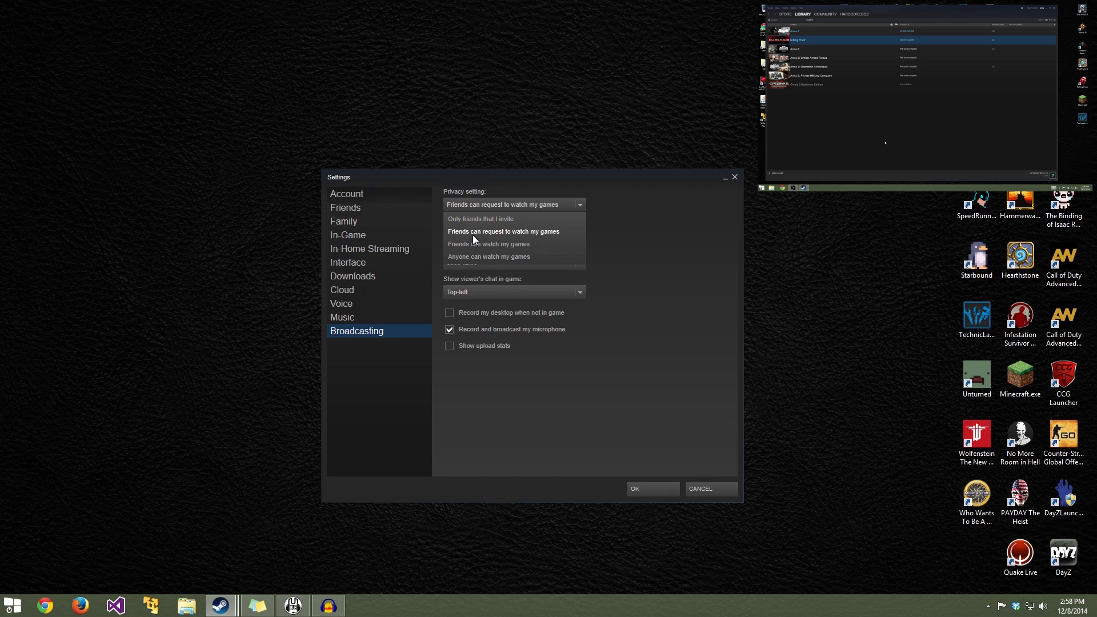
pyautogui.click(653, 254)
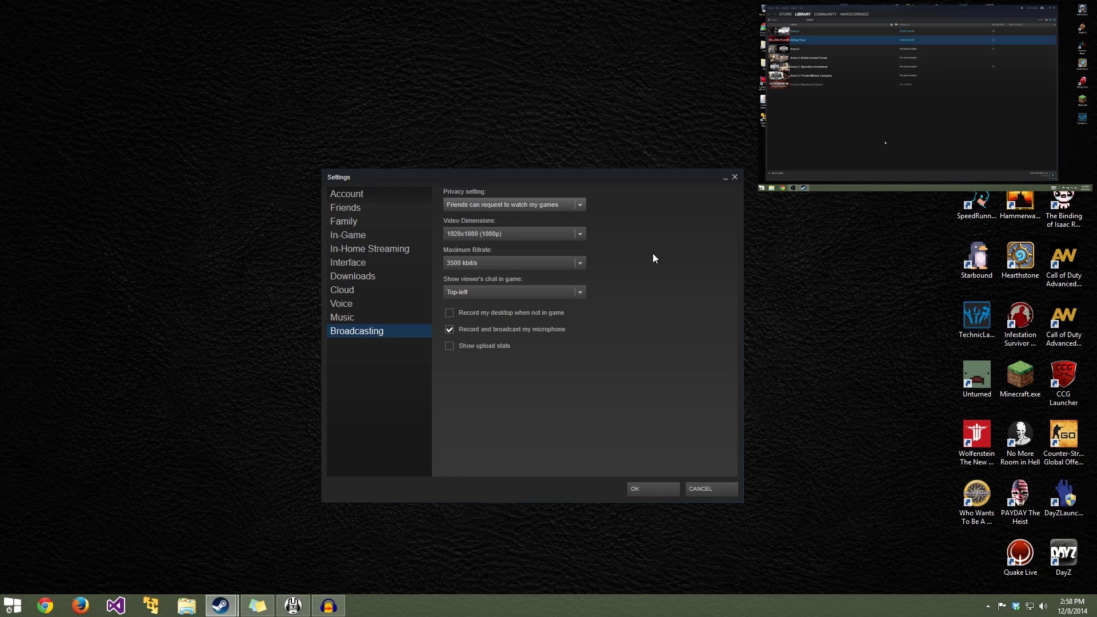
# Leave Video Dimensions at 1920x1080 and list the Maximum Bitrate options, 3500 down to 750 kbit/s.
pyautogui.click(521, 234)
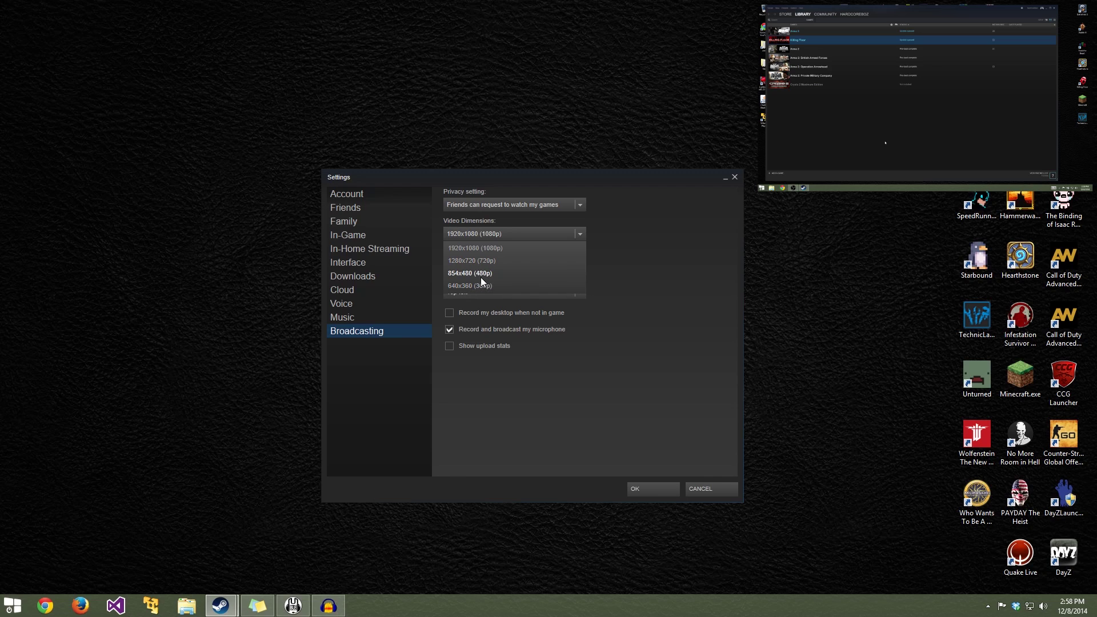
pyautogui.click(700, 287)
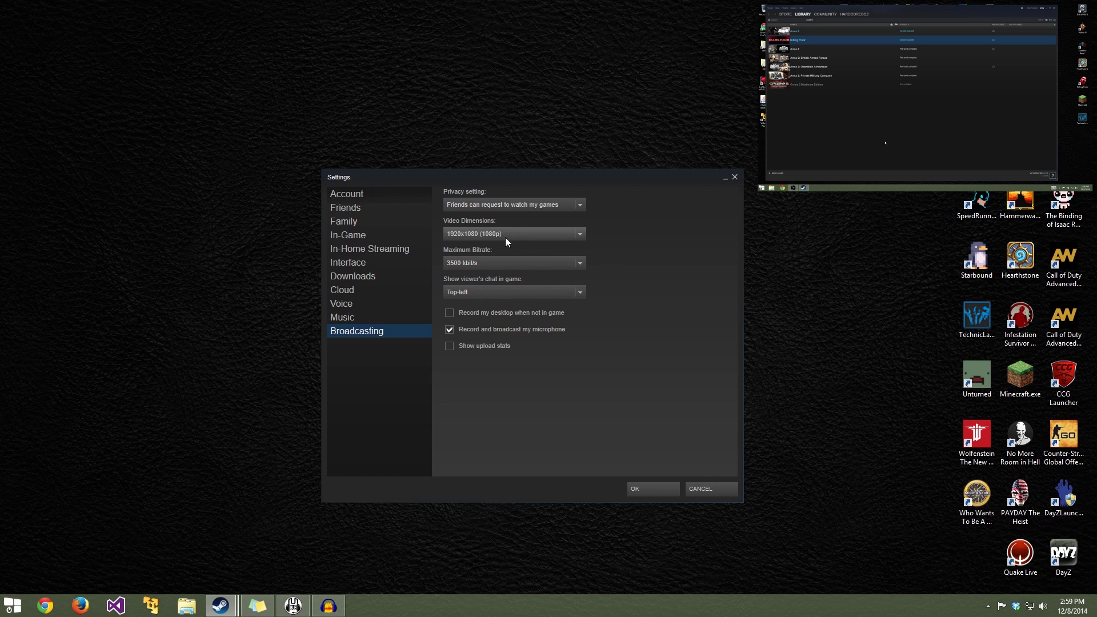
pyautogui.click(486, 262)
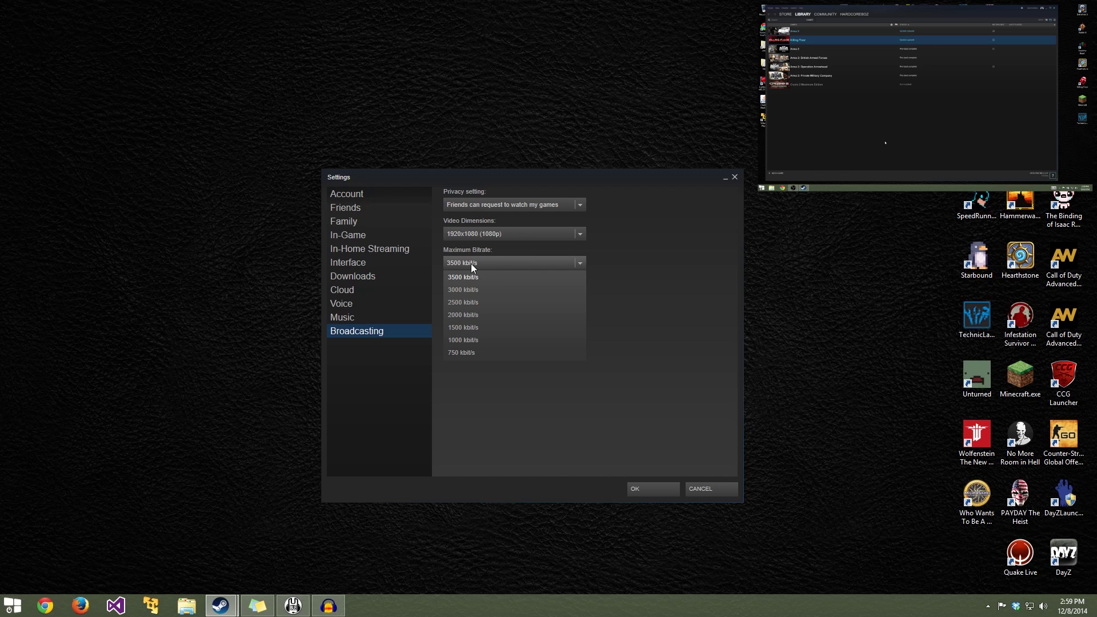
# Keep 3500 kbit/s bitrate and list viewer-chat positions: Off, Top-left, Top-right, Bottom-right.
pyautogui.click(638, 273)
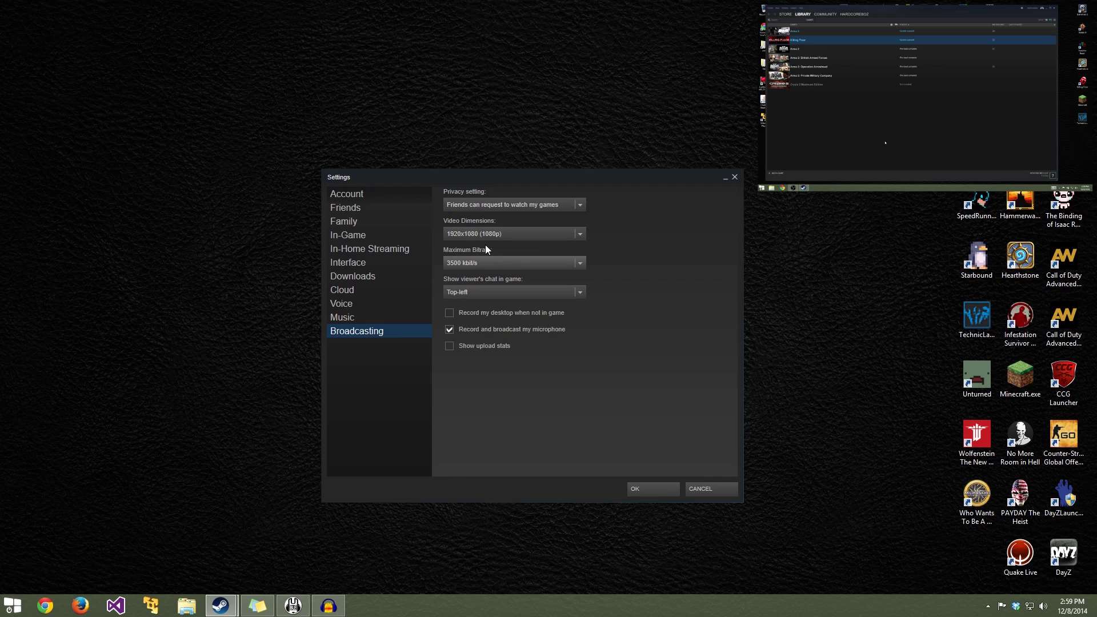
pyautogui.click(479, 296)
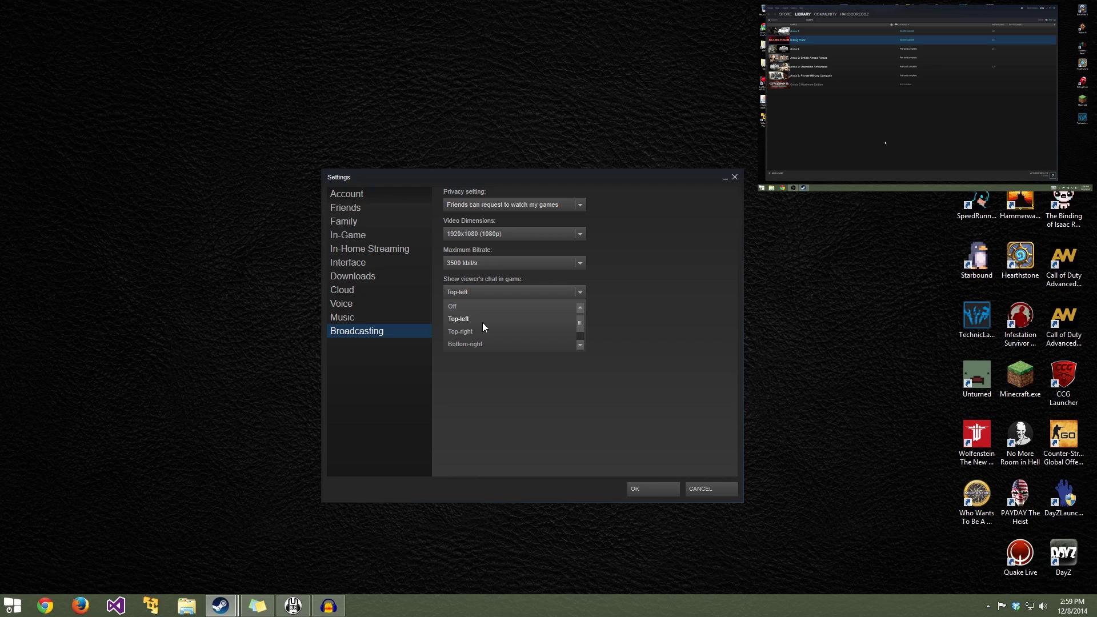
# Choose Top-left for 'Show viewer's chat in game'.
pyautogui.click(640, 317)
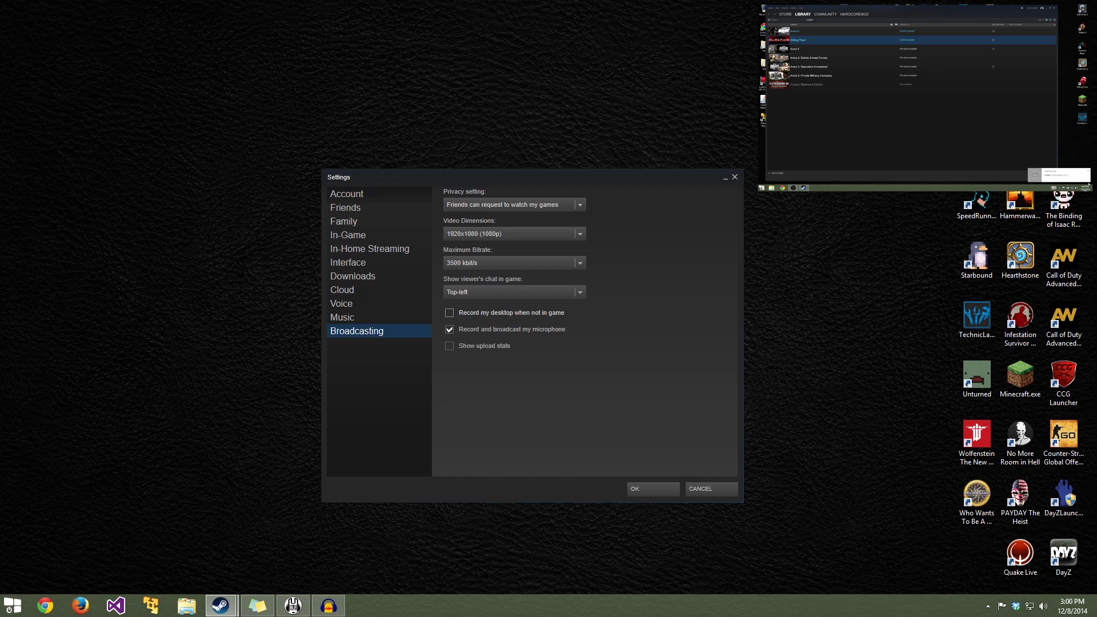
pyautogui.click(1089, 170)
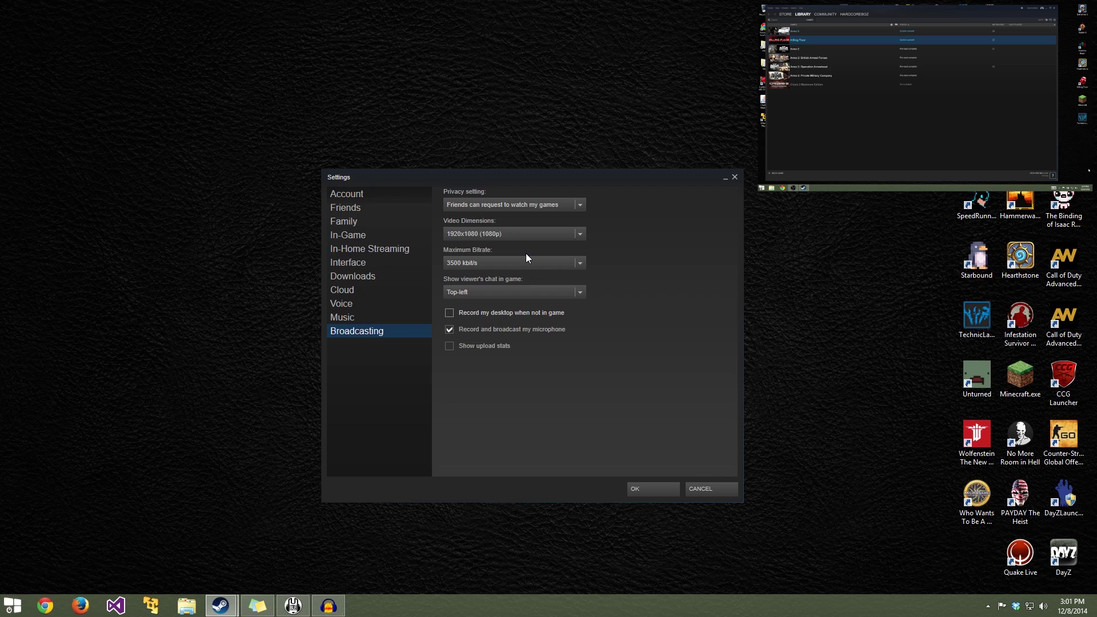
# Leave broadcast privacy unchanged, save the settings with OK, and launch SpeedRunners from the desktop.
pyautogui.click(520, 205)
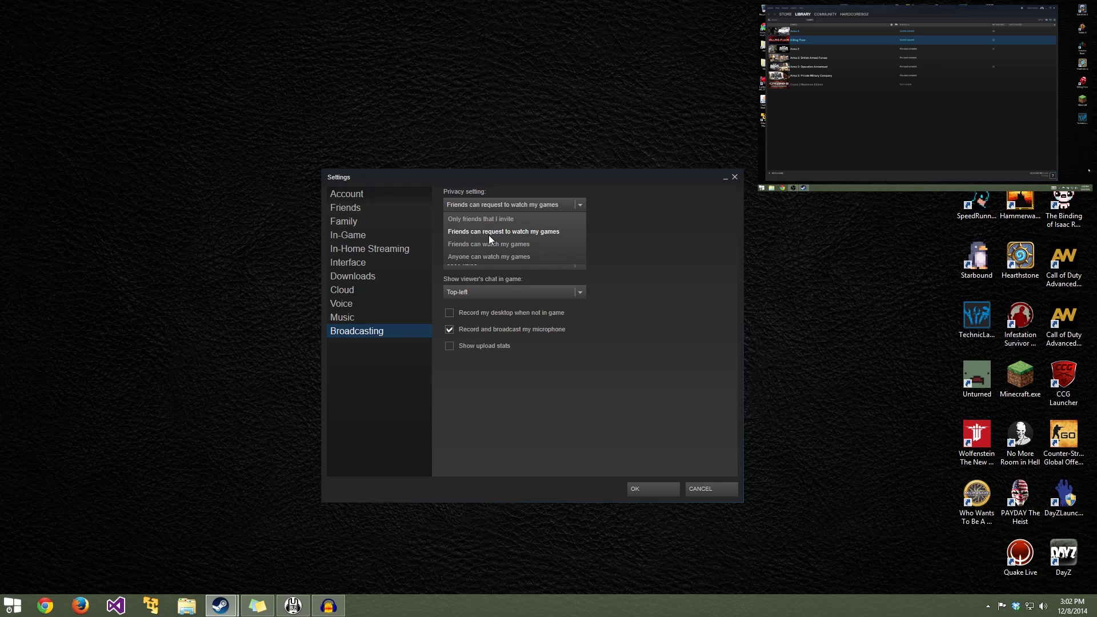
pyautogui.click(602, 434)
pyautogui.click(646, 494)
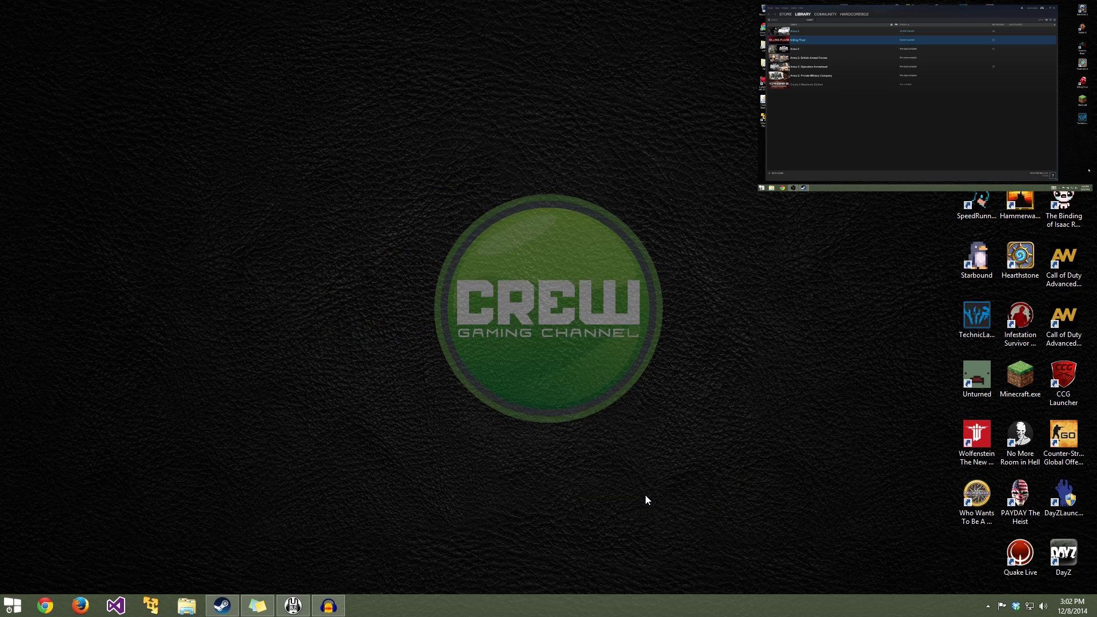
pyautogui.doubleClick(981, 201)
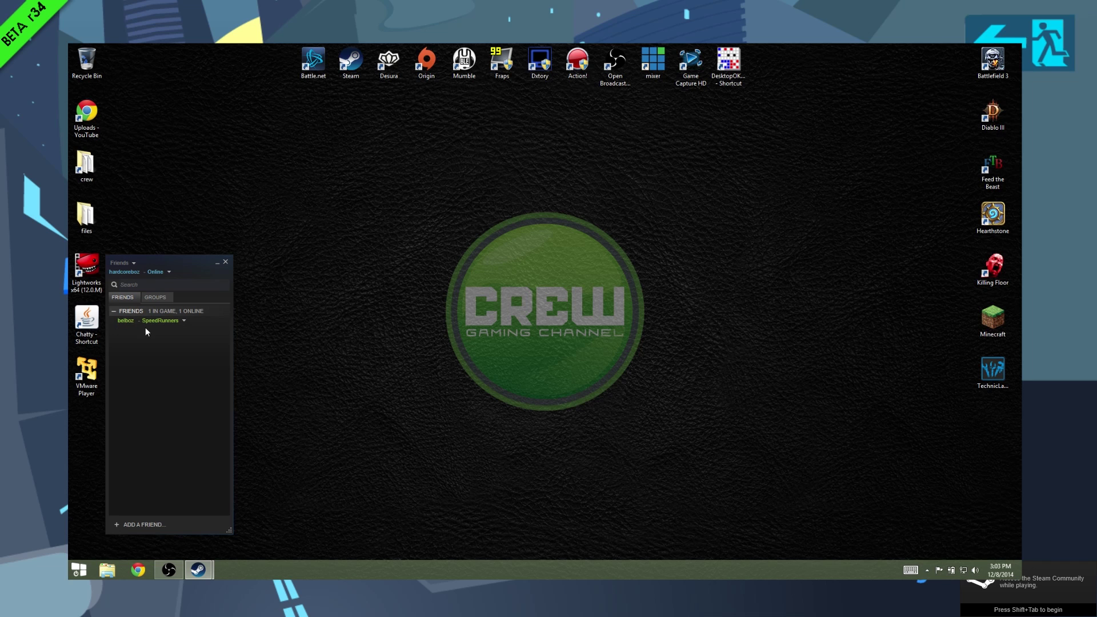
# Open the in-game friend's options in the overlay Friends list and choose Watch Game.
pyautogui.click(183, 321)
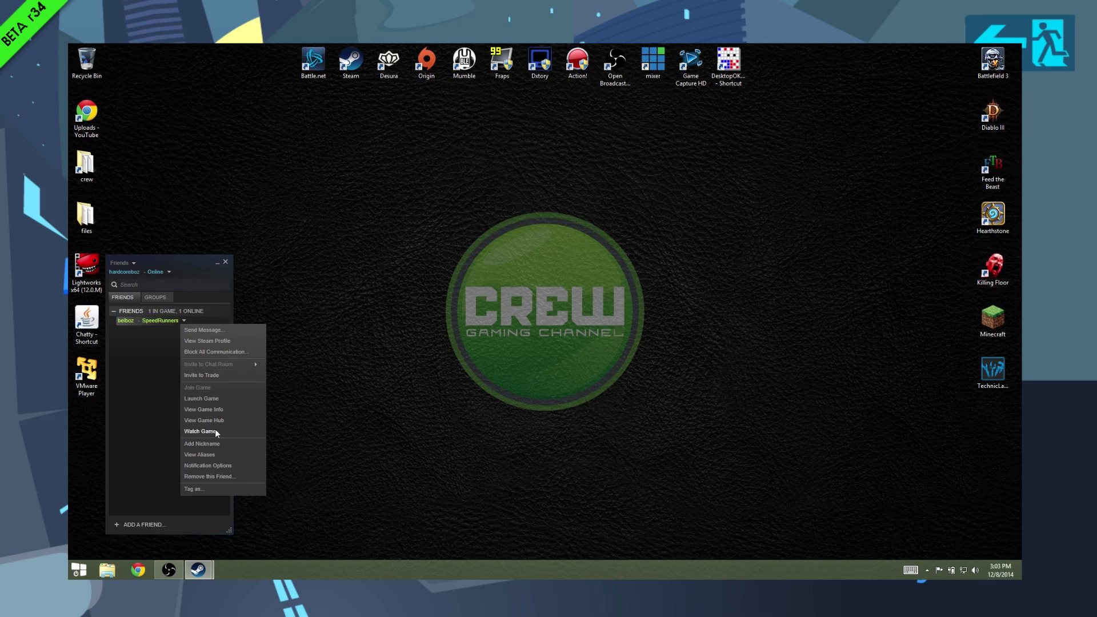
pyautogui.click(181, 325)
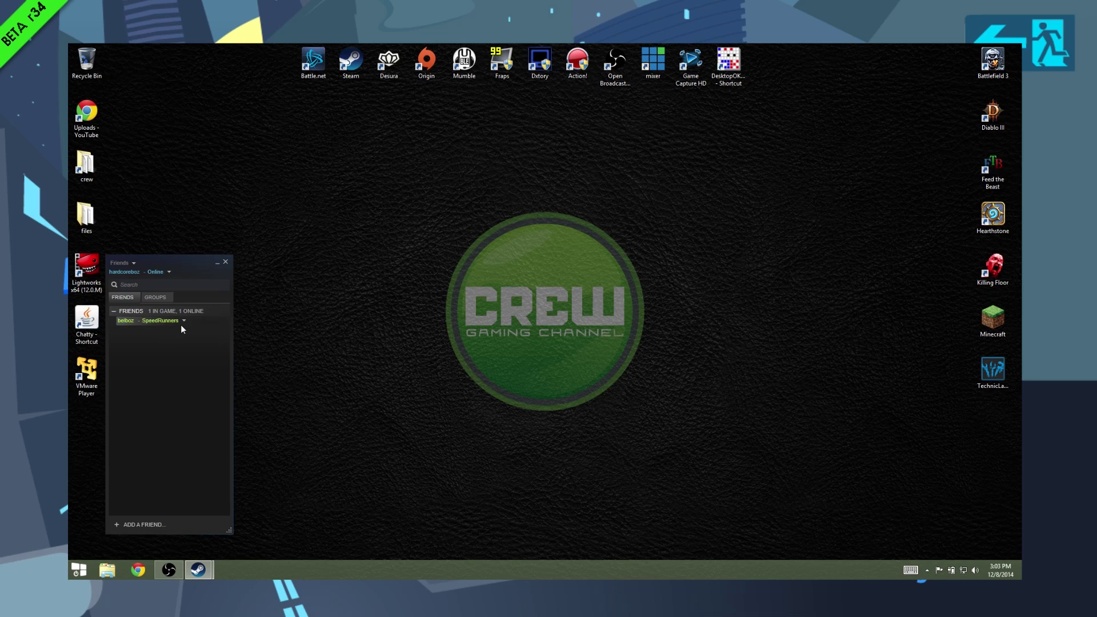
pyautogui.click(184, 322)
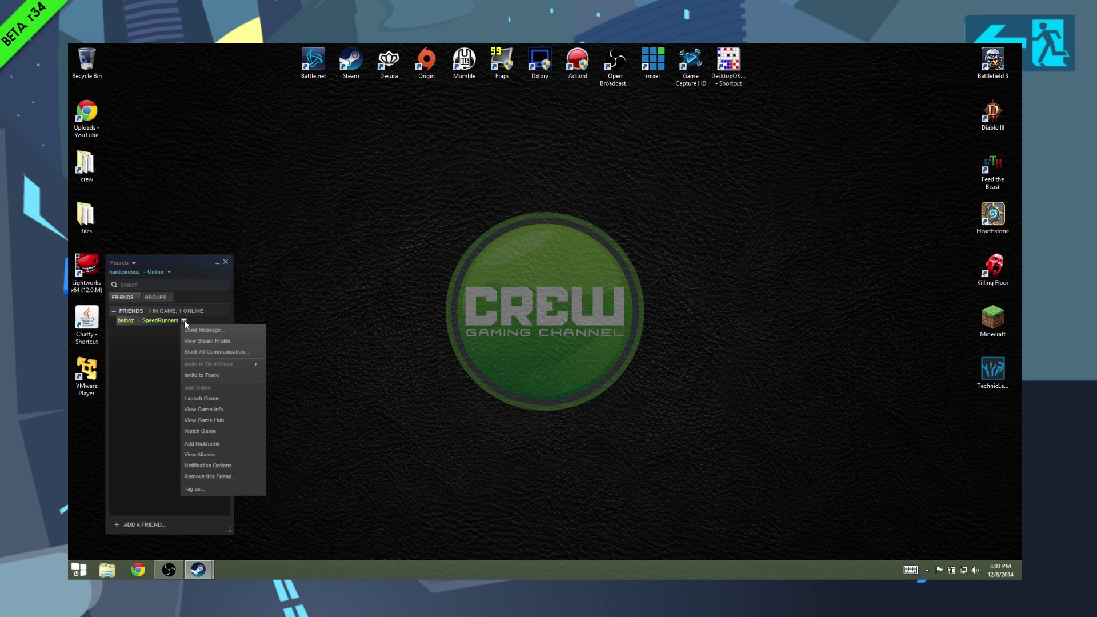
pyautogui.click(192, 431)
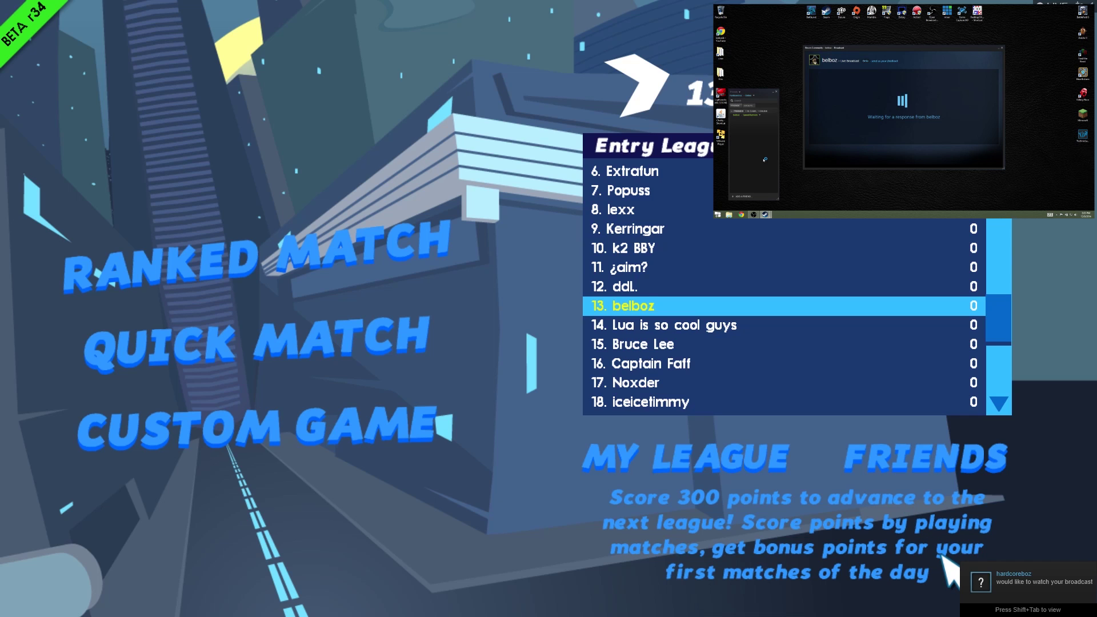
# Approve the friend's watch request from the Shift+Tab overlay, then return to SpeedRunners.
pyautogui.hotkey('shift', 'Tab')
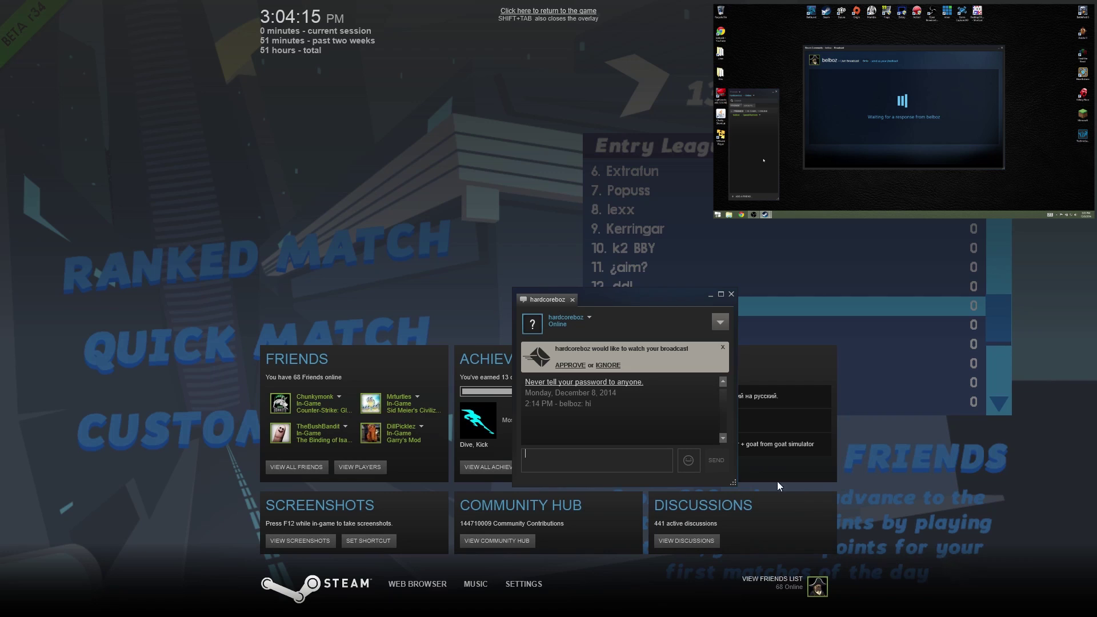
pyautogui.click(571, 365)
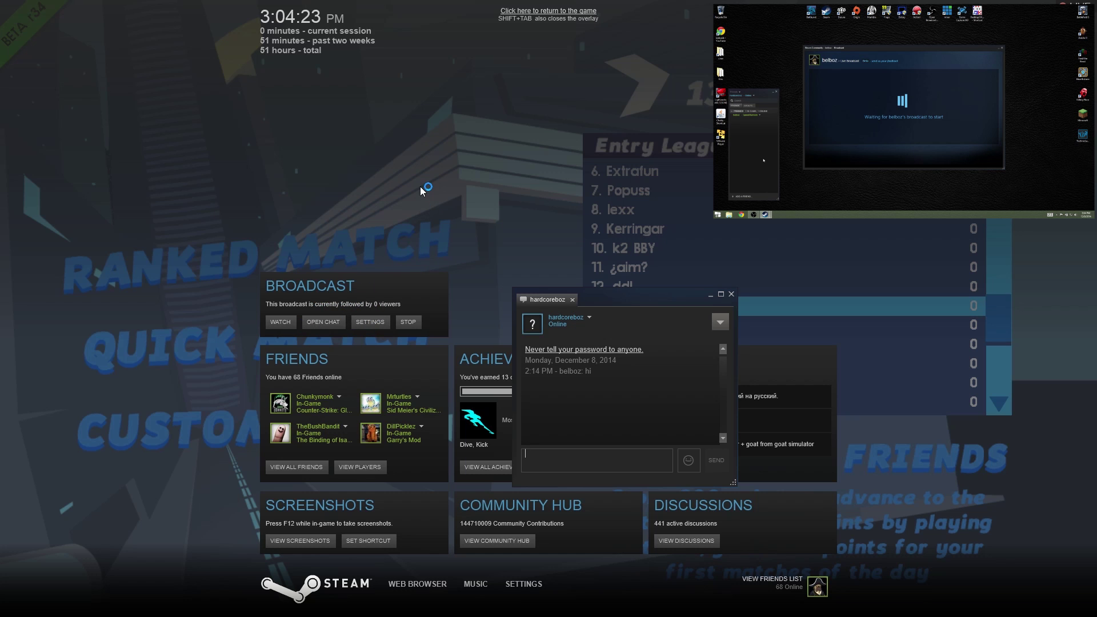
pyautogui.hotkey('shift', 'Tab')
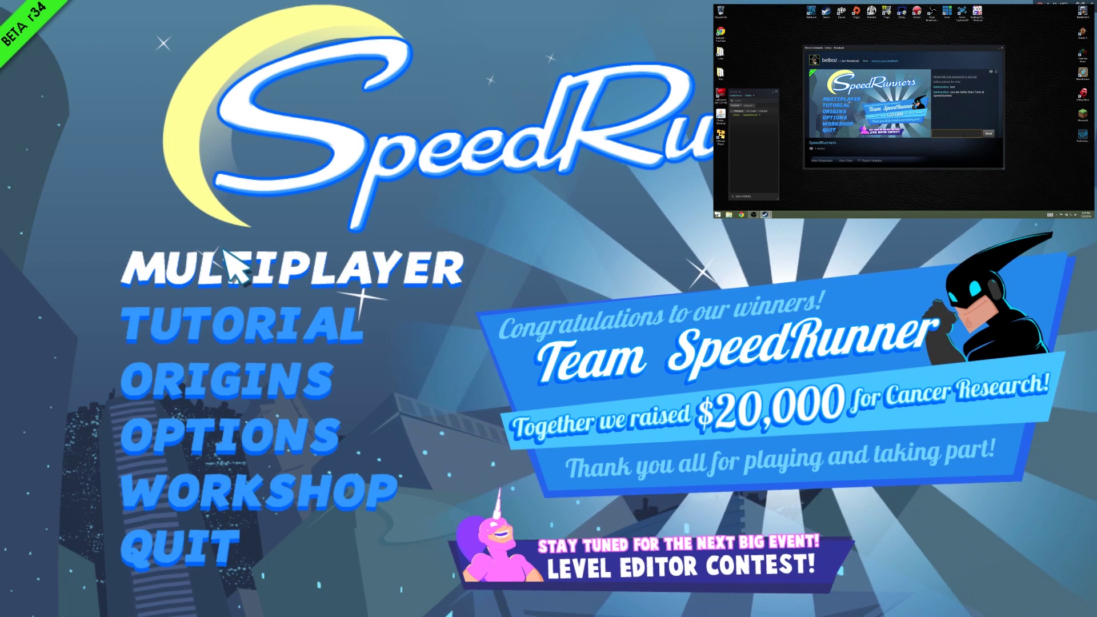
# Join a SpeedRunners multiplayer lobby, skip the countdown with X, race, then Alt+Tab to the desktop.
pyautogui.click(245, 268)
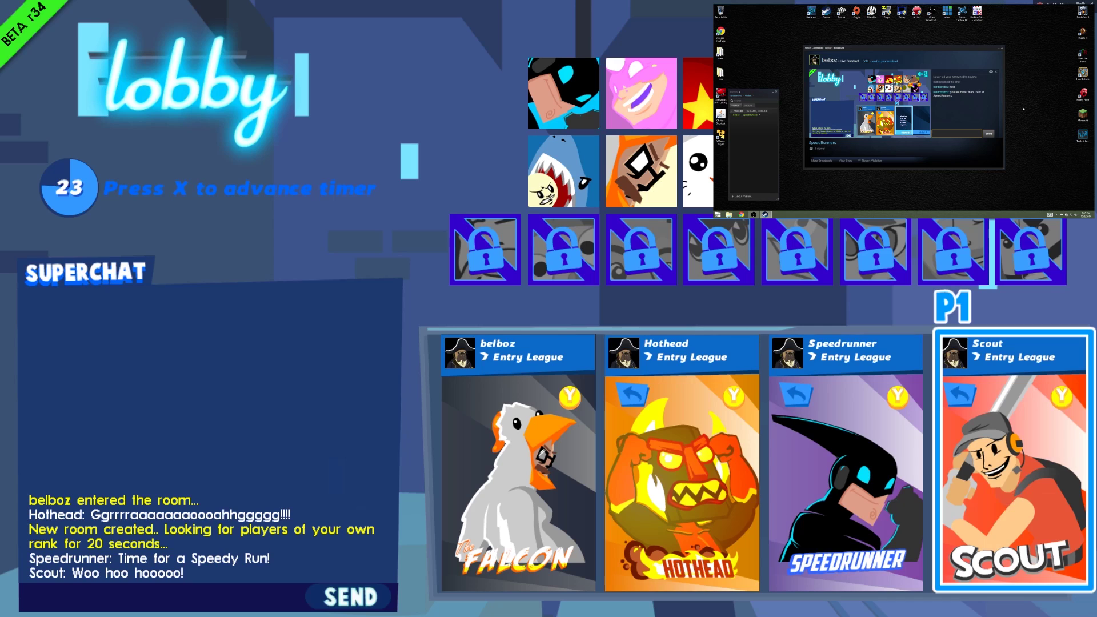
pyautogui.press('x')
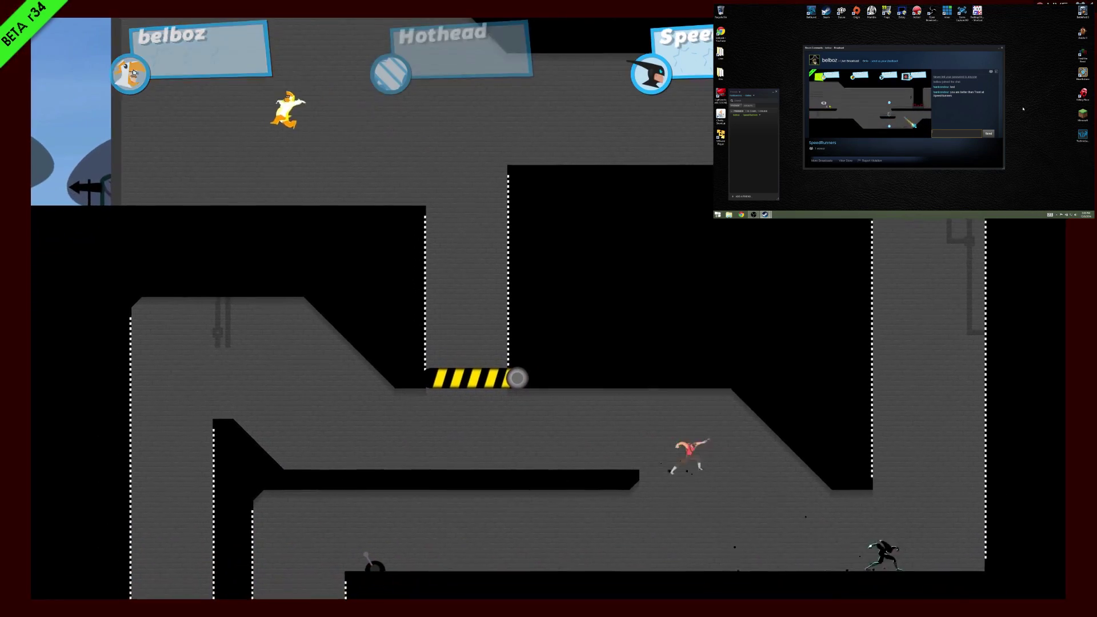
pyautogui.hotkey('alt', 'Tab')
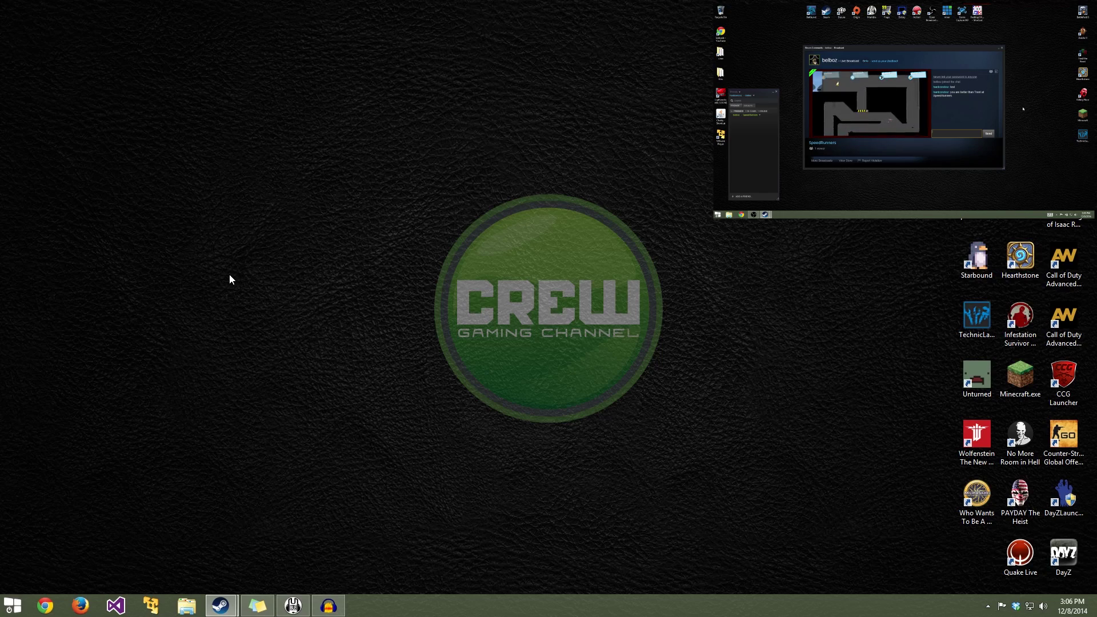